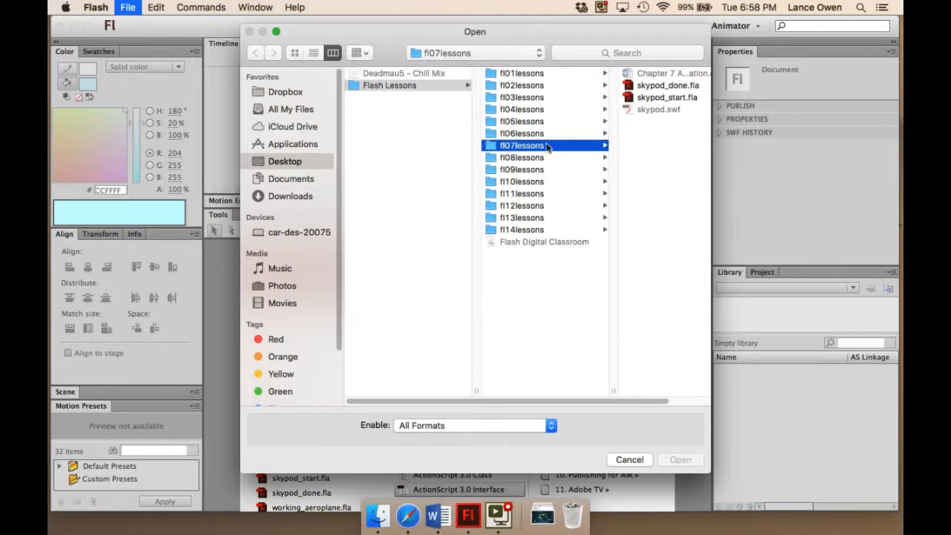
# - Open skypod_start.fla from the fl07lessons folder and save it there as skypod_working.fla
pyautogui.hscroll(2, 573, 152)
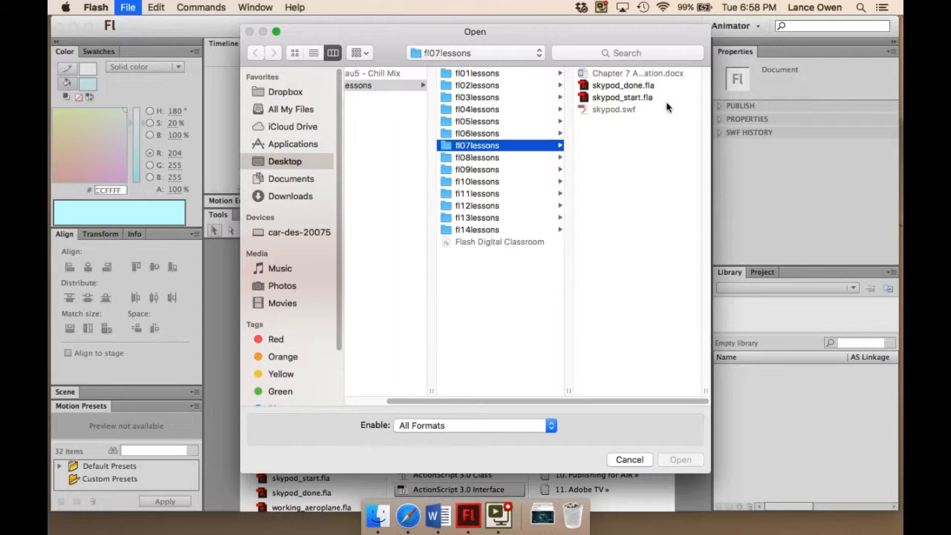
pyautogui.doubleClick(602, 97)
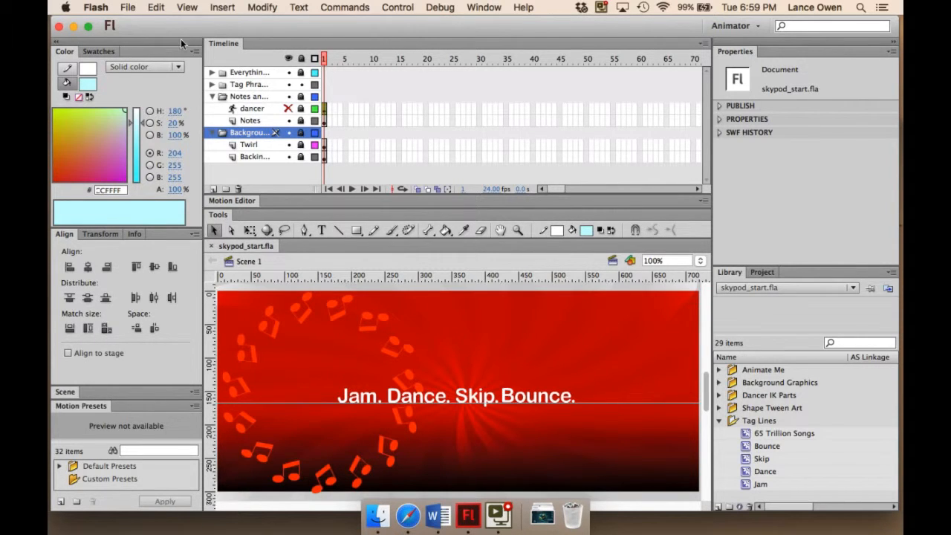
pyautogui.click(128, 7)
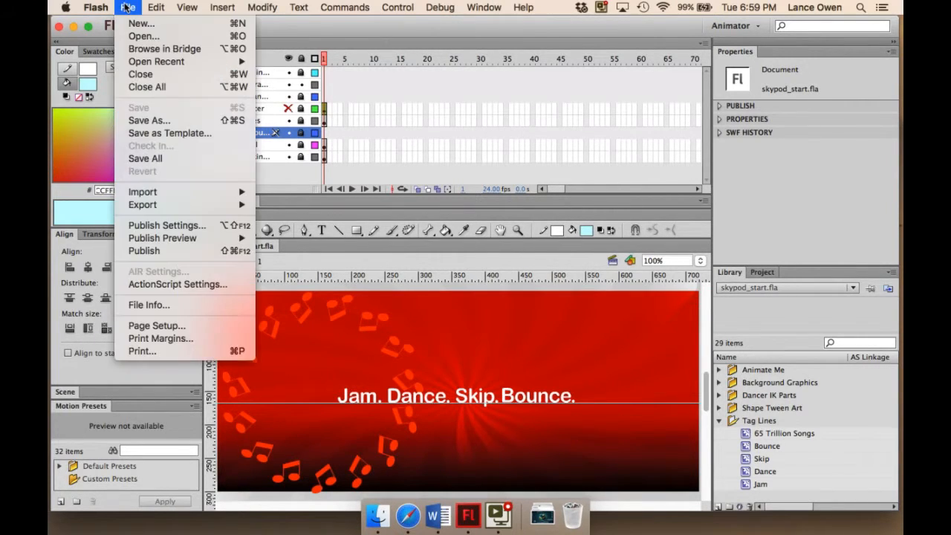
pyautogui.click(149, 120)
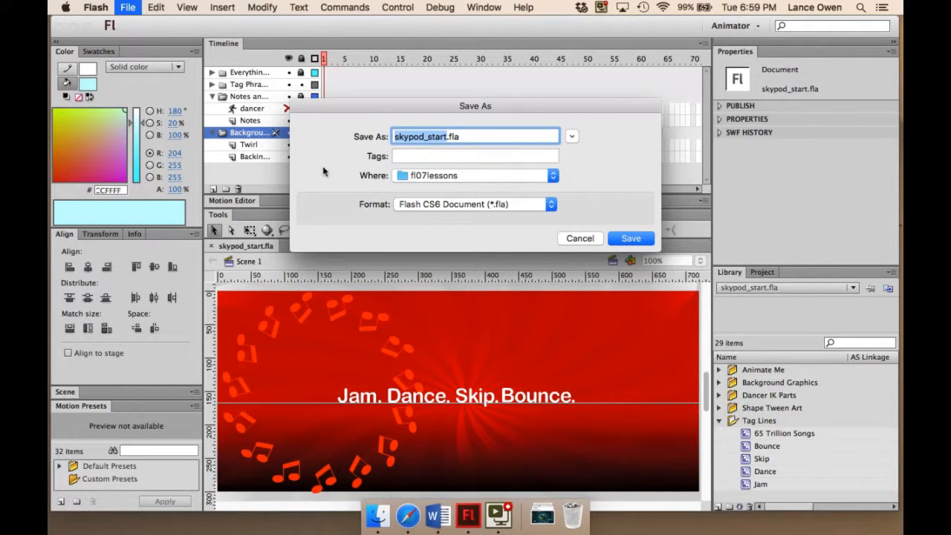
pyautogui.click(422, 132)
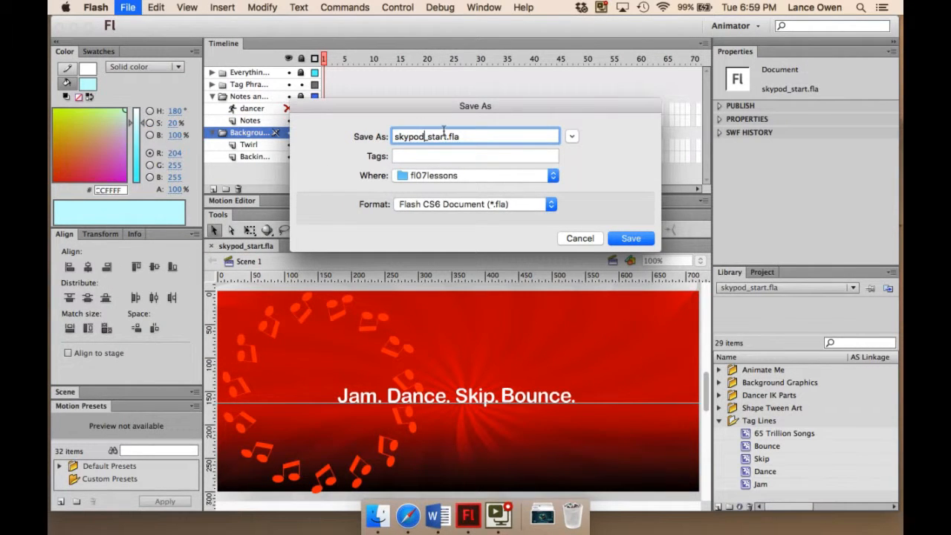
pyautogui.press('BackSpace')
pyautogui.press('BackSpace')
pyautogui.press('BackSpace')
pyautogui.press('BackSpace')
pyautogui.press('BackSpace')
pyautogui.write('working')
pyautogui.click(629, 238)
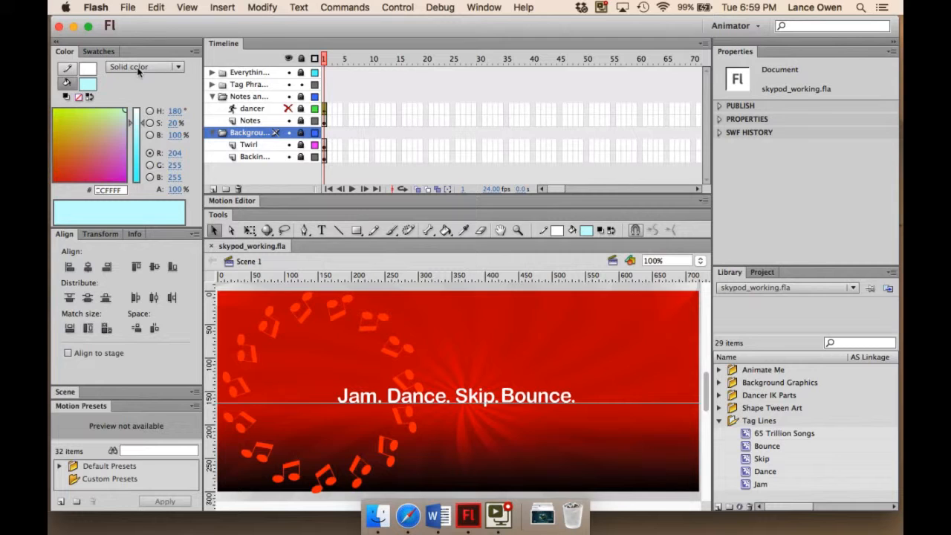
# - Minimise the Flash window and play skypod.swf from the fl07lessons folder inside Flash Lessons on the desktop
pyautogui.click(73, 26)
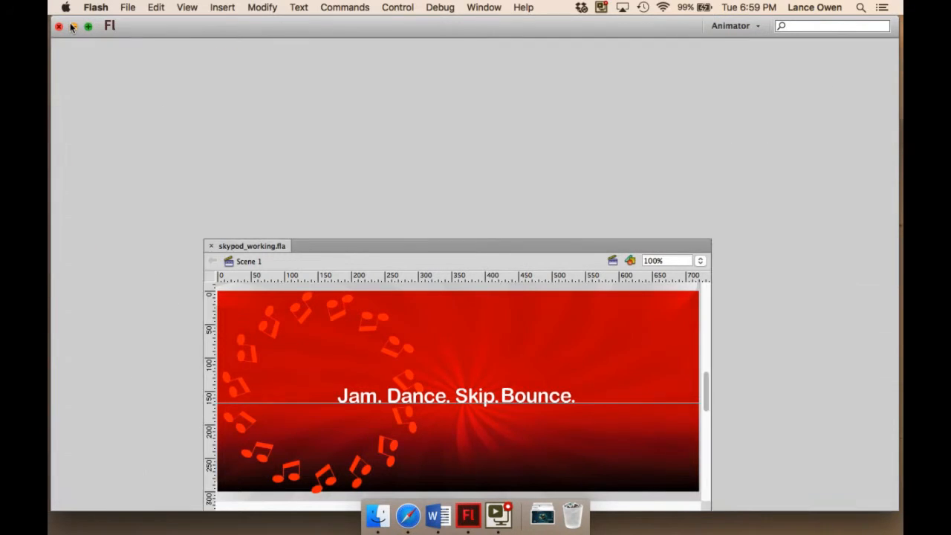
pyautogui.doubleClick(844, 170)
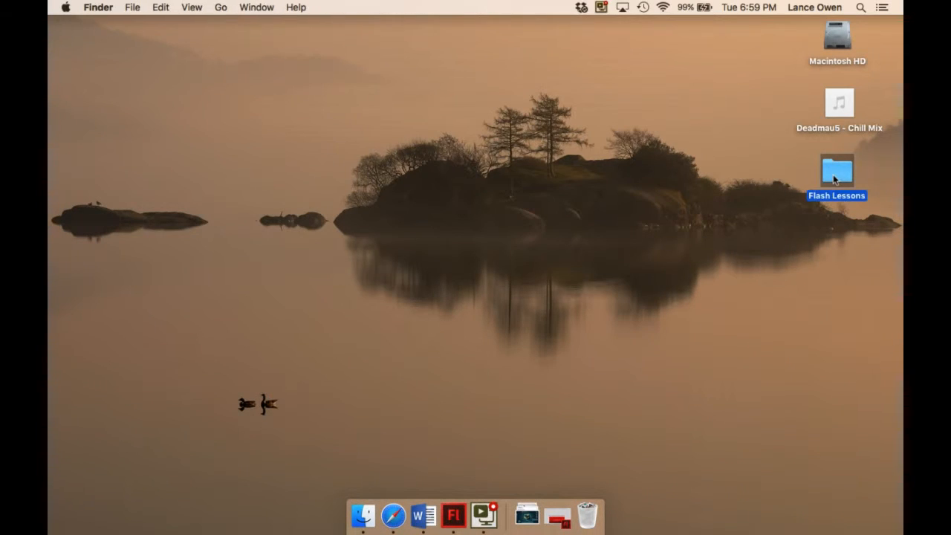
pyautogui.click(454, 158)
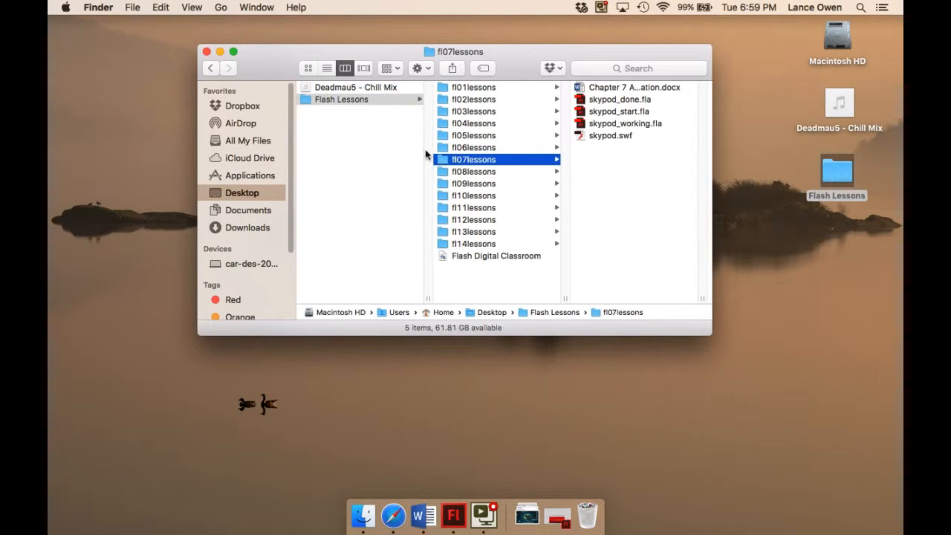
pyautogui.doubleClick(610, 135)
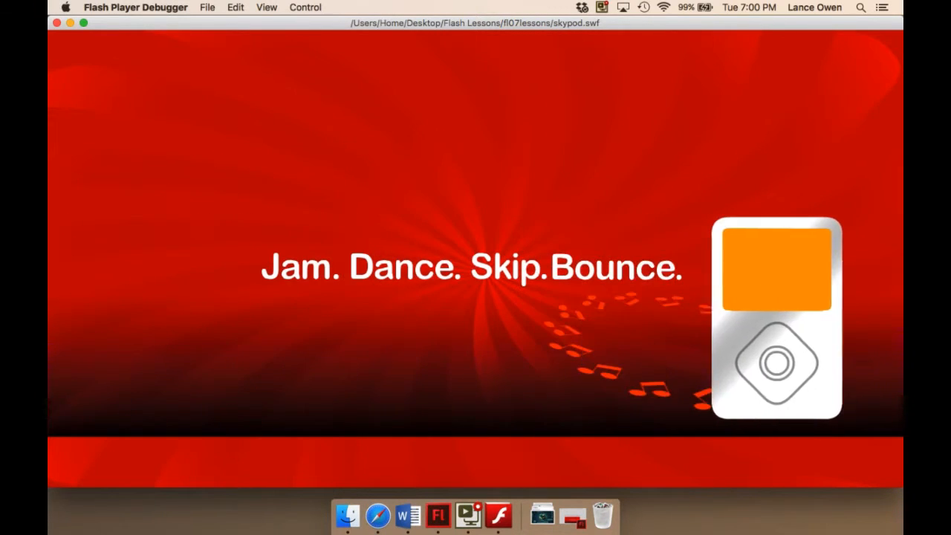
# - Close the movie preview and the Finder window and switch back to Adobe Flash CS6
pyautogui.click(55, 23)
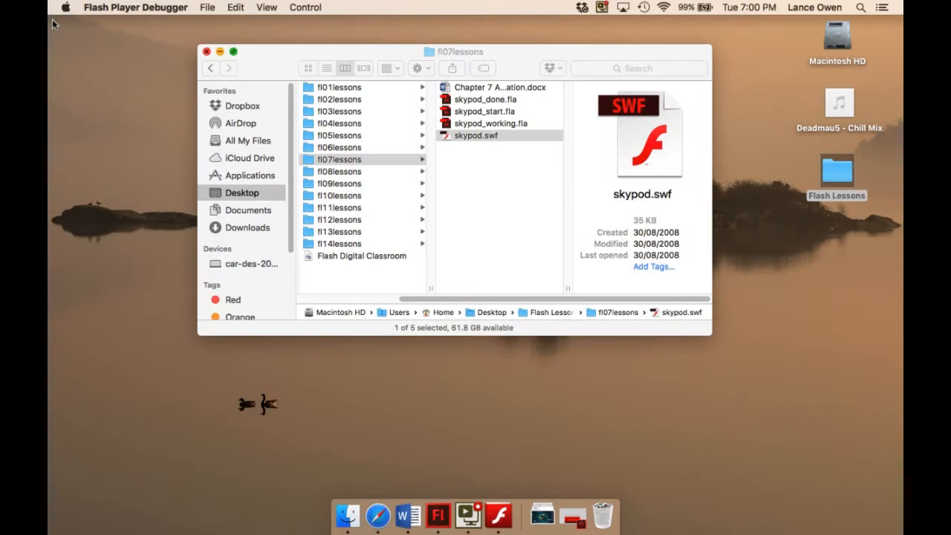
pyautogui.click(206, 52)
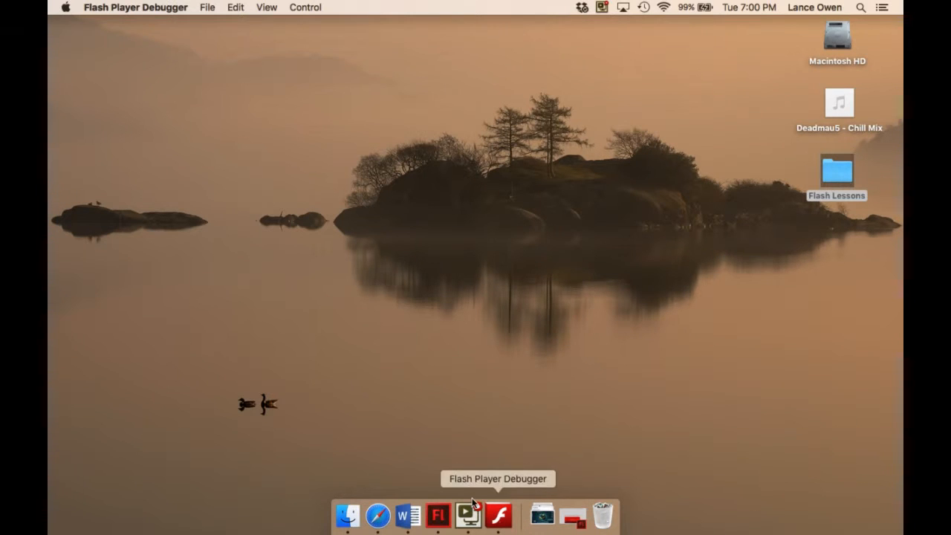
pyautogui.click(440, 515)
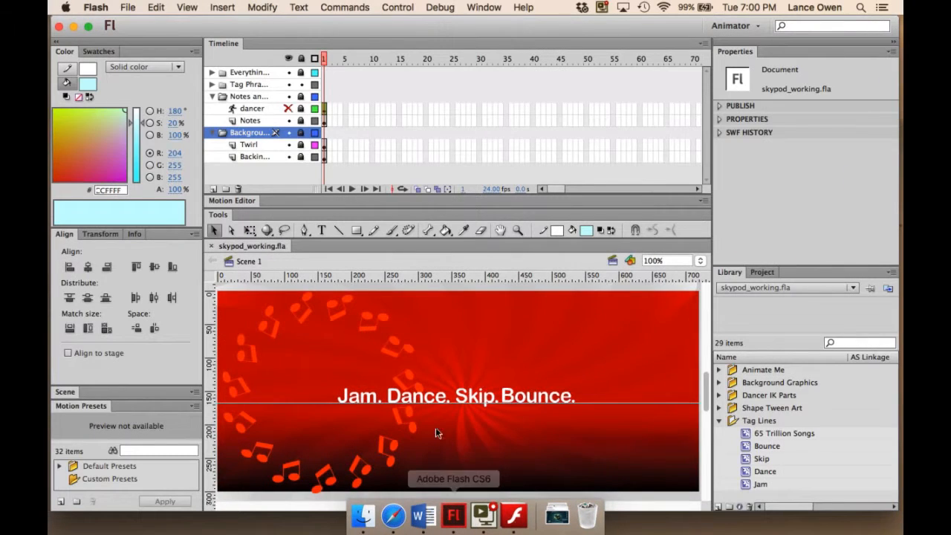
# - Collapse the Notes and Dancer and the Background Stuff layer folders in the timeline
pyautogui.scroll(-2, 437, 411)
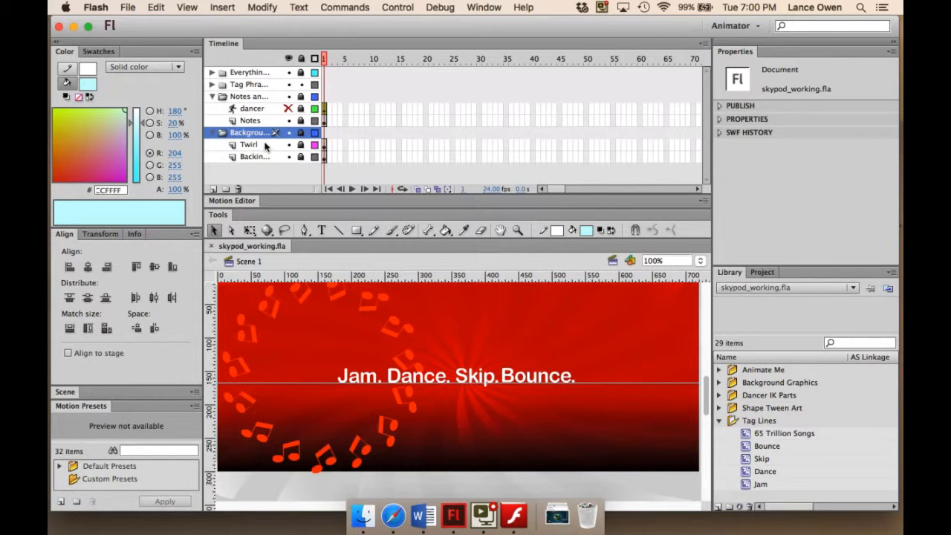
pyautogui.click(212, 98)
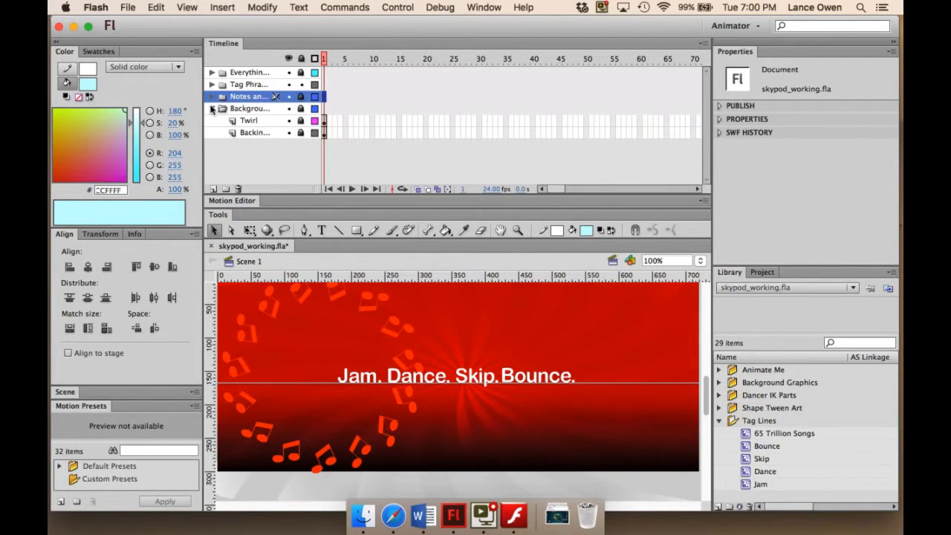
pyautogui.click(212, 109)
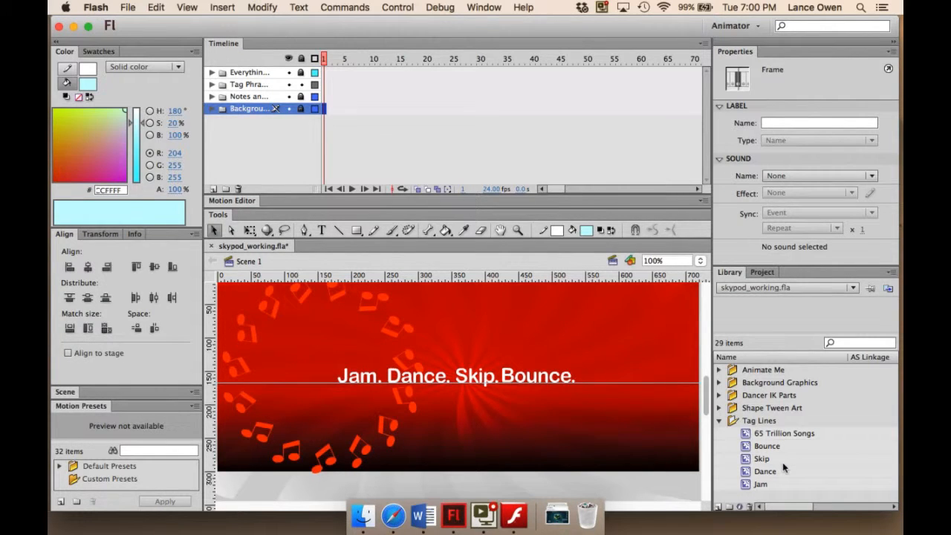
pyautogui.click(718, 420)
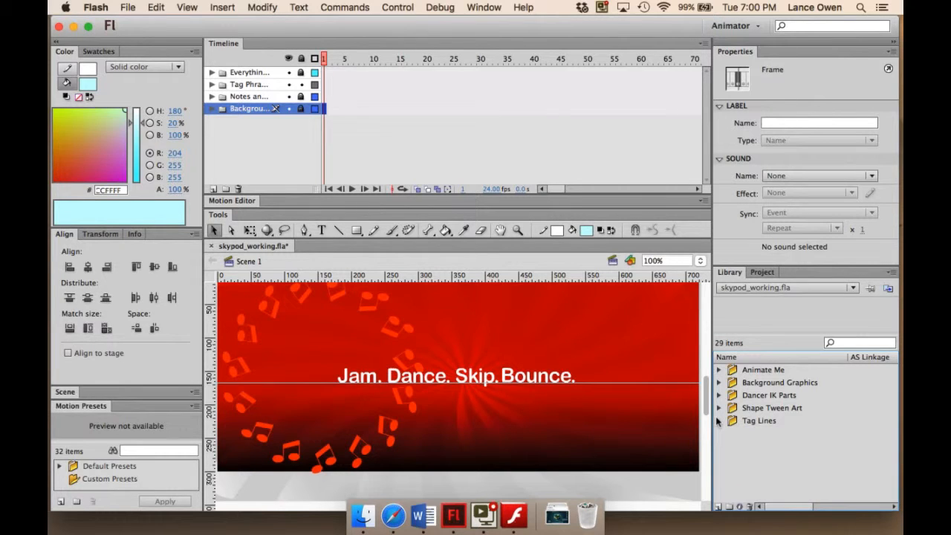
pyautogui.click(718, 421)
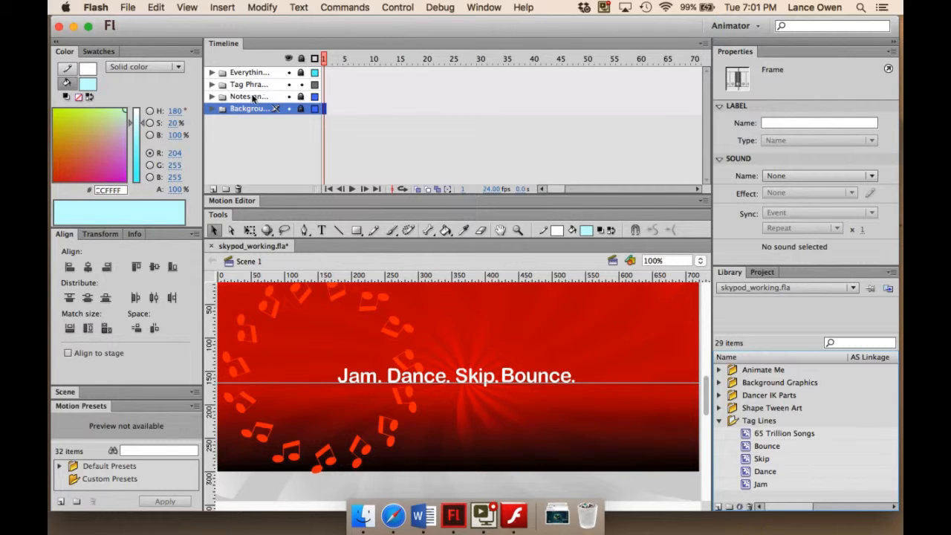
# - Expand the Tag Phrases layer folder and widen the timeline's layer name column enough for the full names
pyautogui.click(211, 84)
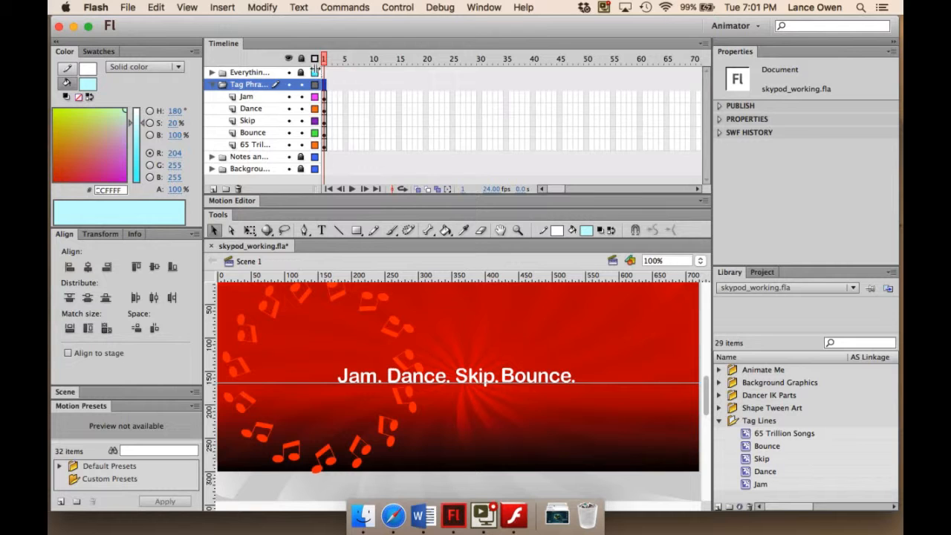
pyautogui.moveTo(315, 69); pyautogui.dragTo(344, 72)
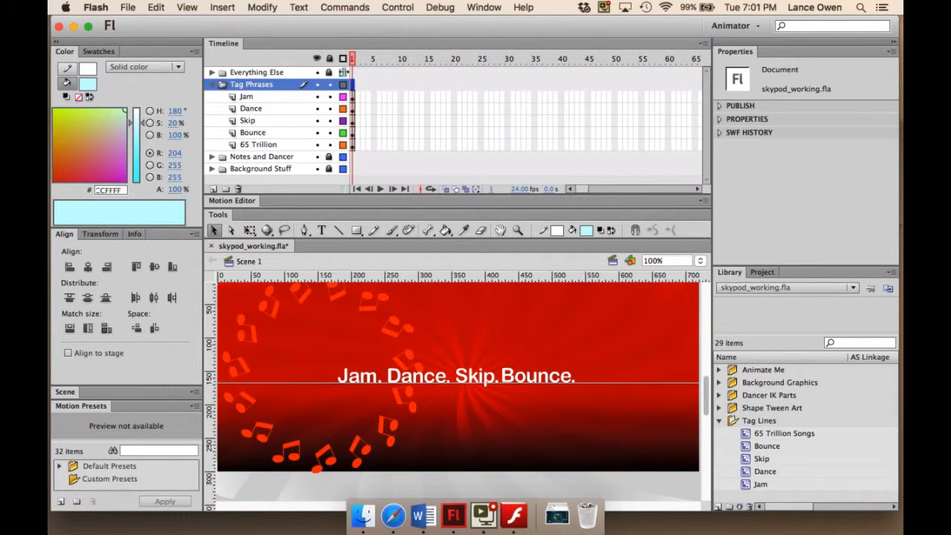
# - Create a motion tween on the Jam layer from frame 1 and extend its span to frame 40
pyautogui.click(249, 98)
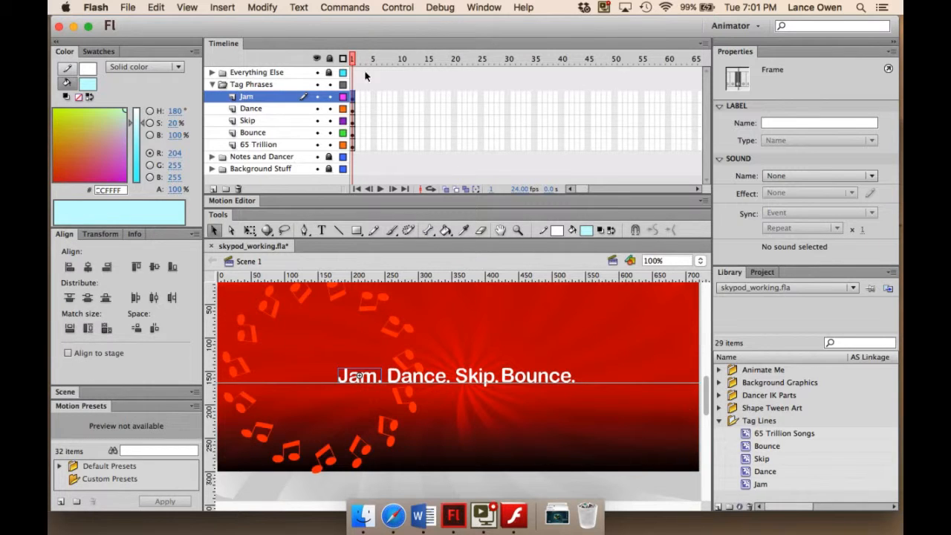
pyautogui.rightClick(355, 98)
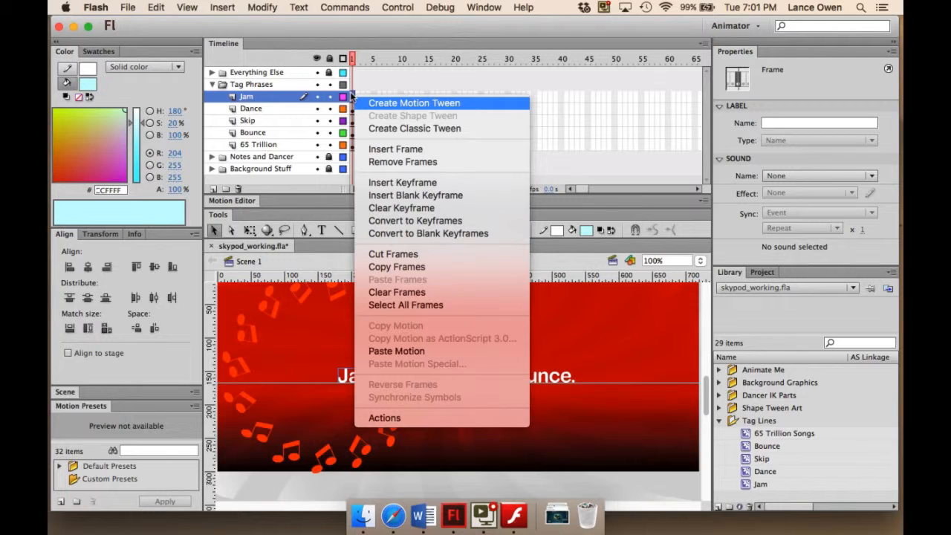
pyautogui.click(404, 103)
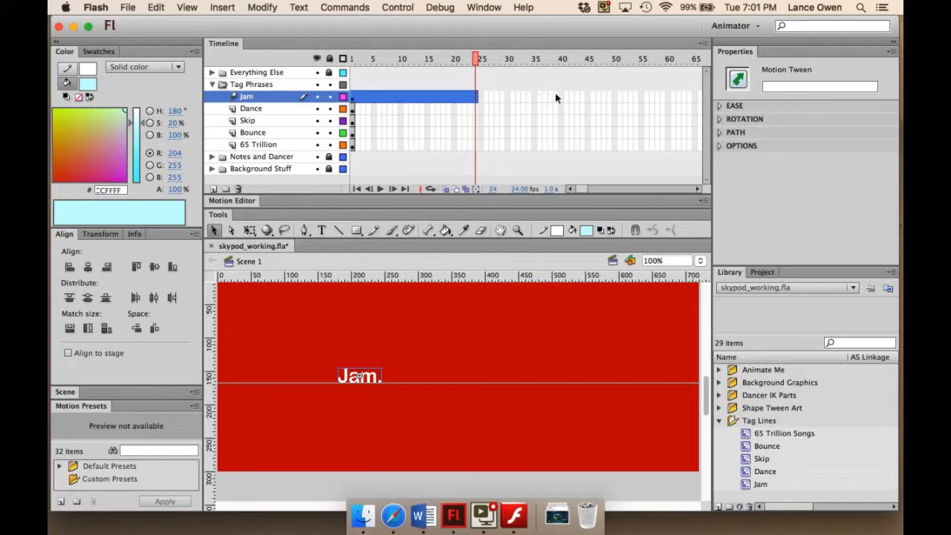
pyautogui.moveTo(473, 94); pyautogui.dragTo(562, 93)
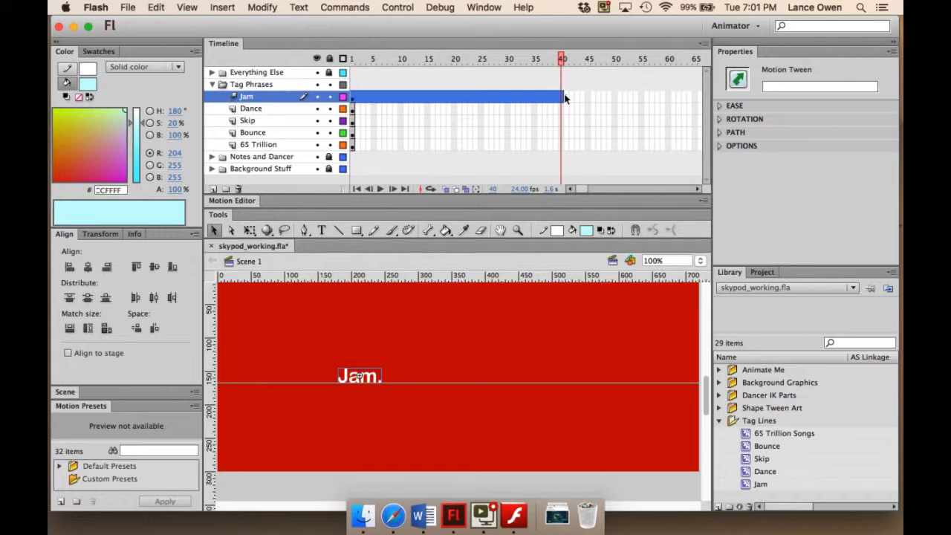
pyautogui.click(565, 97)
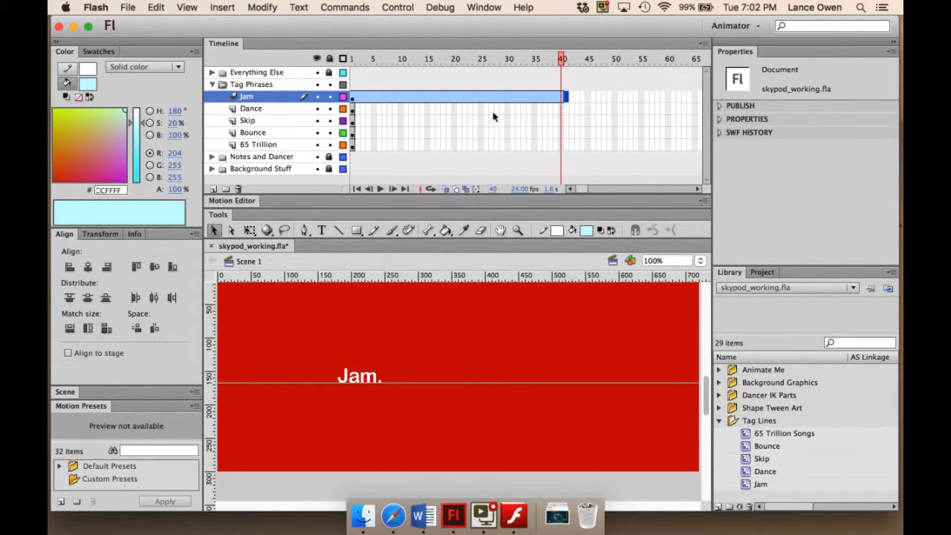
# - Add a Blur filter to the Jam movie clip instance on the stage at frame 1
pyautogui.moveTo(558, 57); pyautogui.dragTo(352, 58)
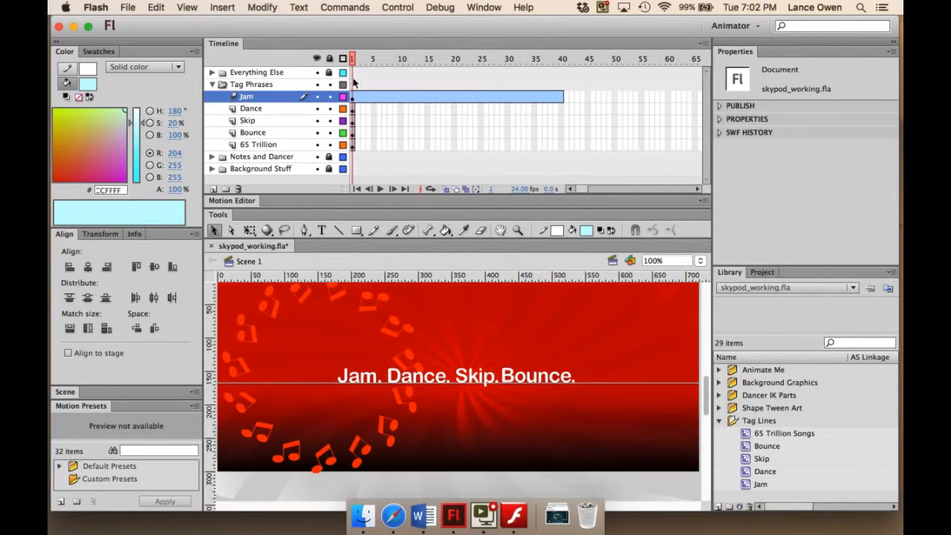
pyautogui.click(354, 98)
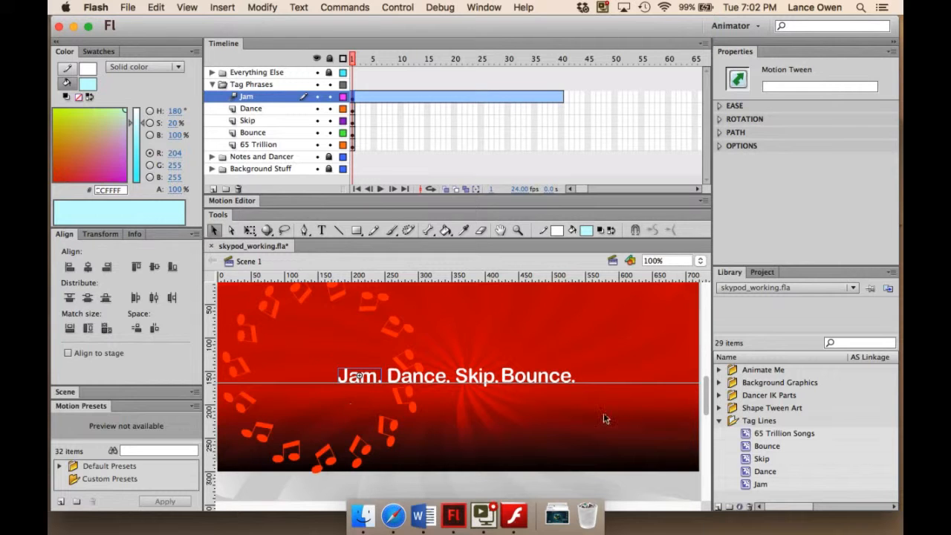
pyautogui.click(762, 484)
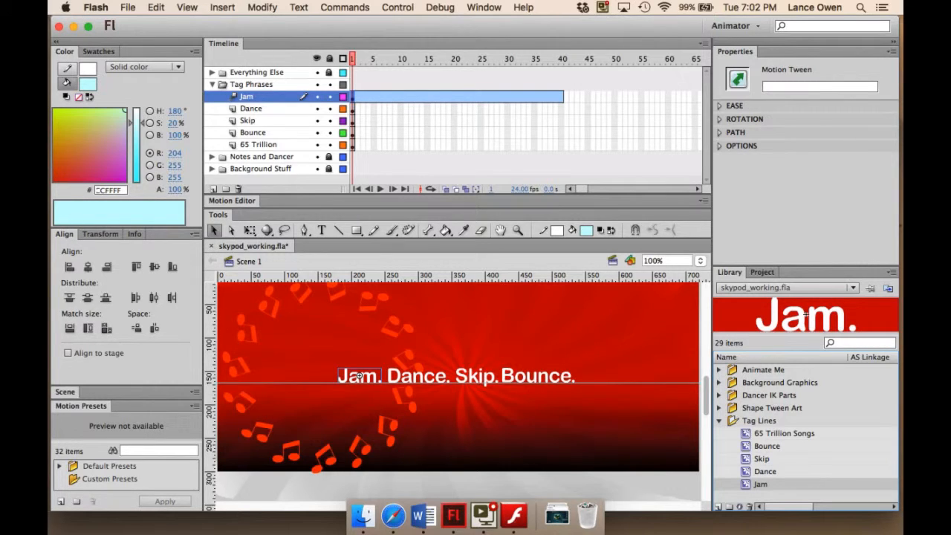
pyautogui.click(375, 378)
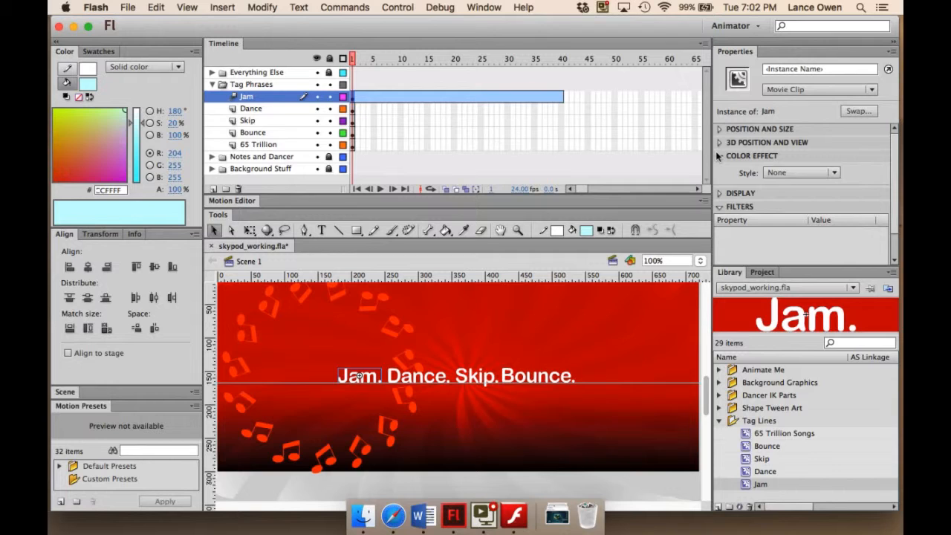
pyautogui.click(720, 155)
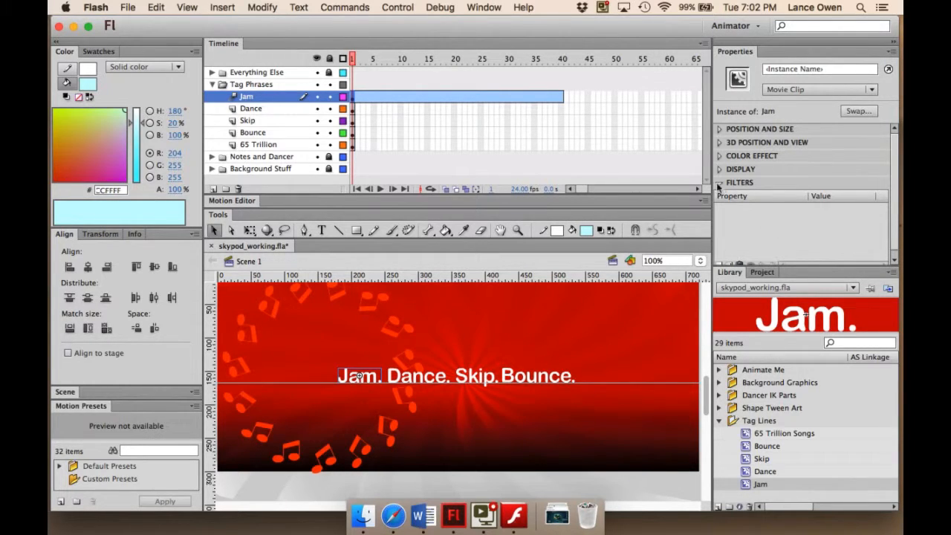
pyautogui.scroll(-1, 741, 237)
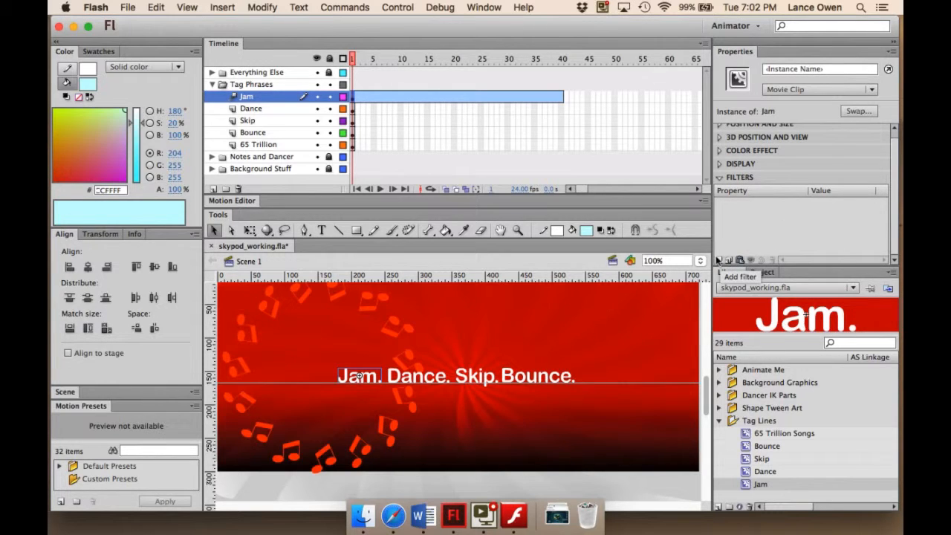
pyautogui.click(718, 260)
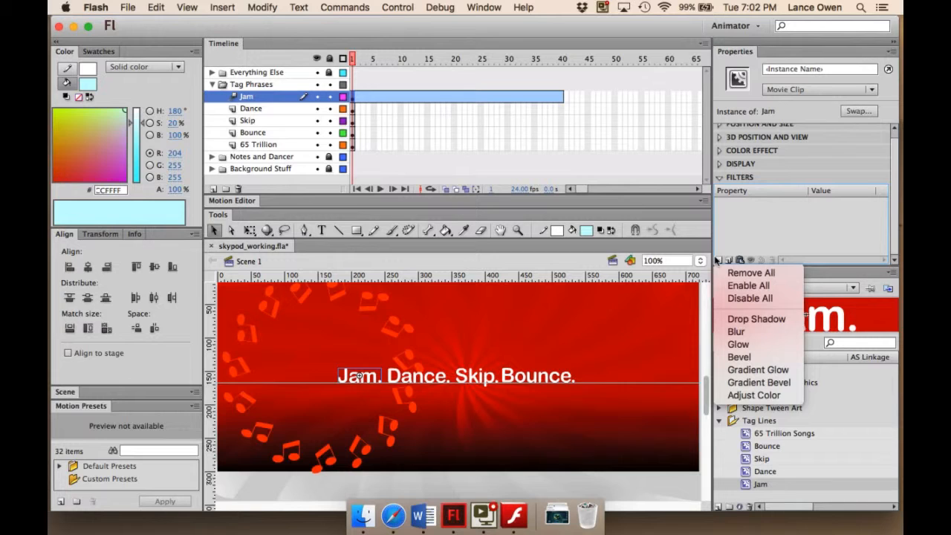
pyautogui.click(735, 332)
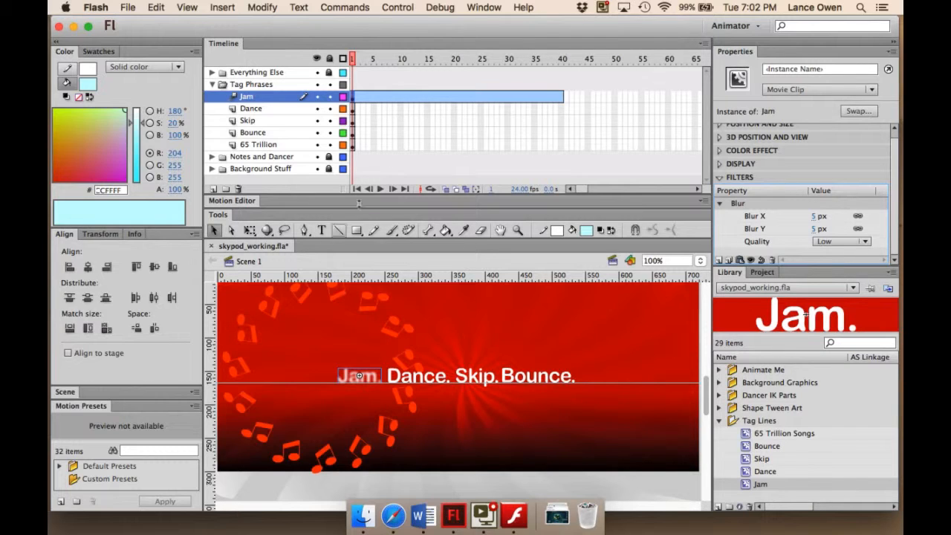
# - Set the Jam instance's Blur X and Blur Y to 15 px
pyautogui.click(814, 215)
pyautogui.write('15')
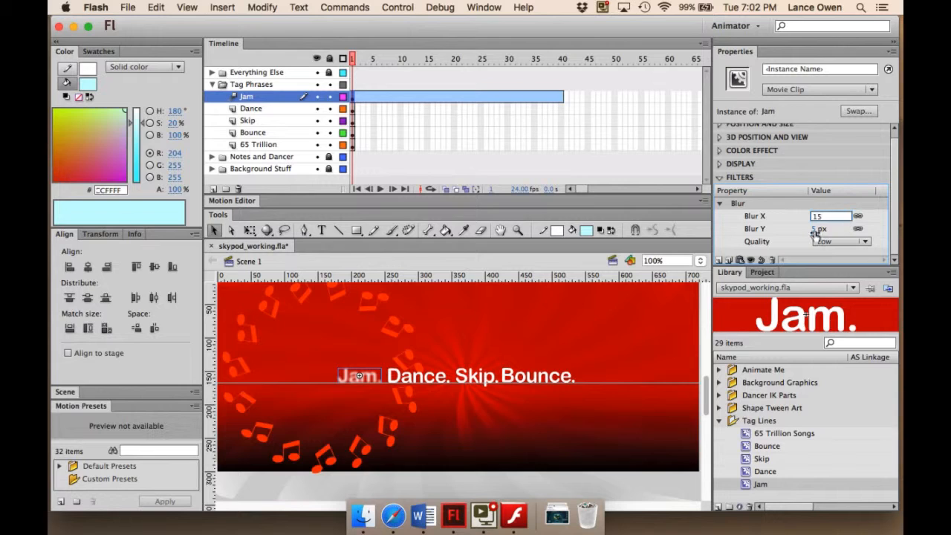
pyautogui.press('Tab')
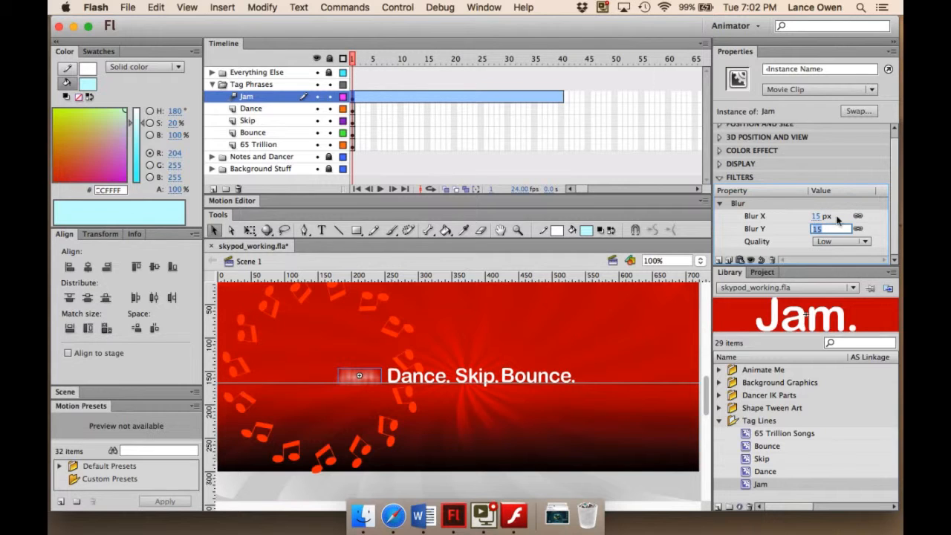
# - Set the quality of the Jam instance's Blur filter to High
pyautogui.click(862, 241)
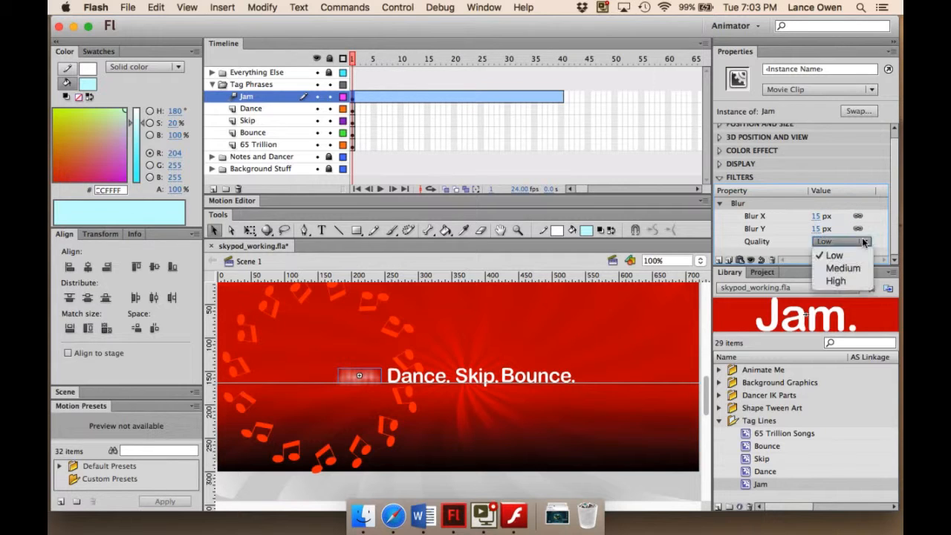
pyautogui.click(840, 281)
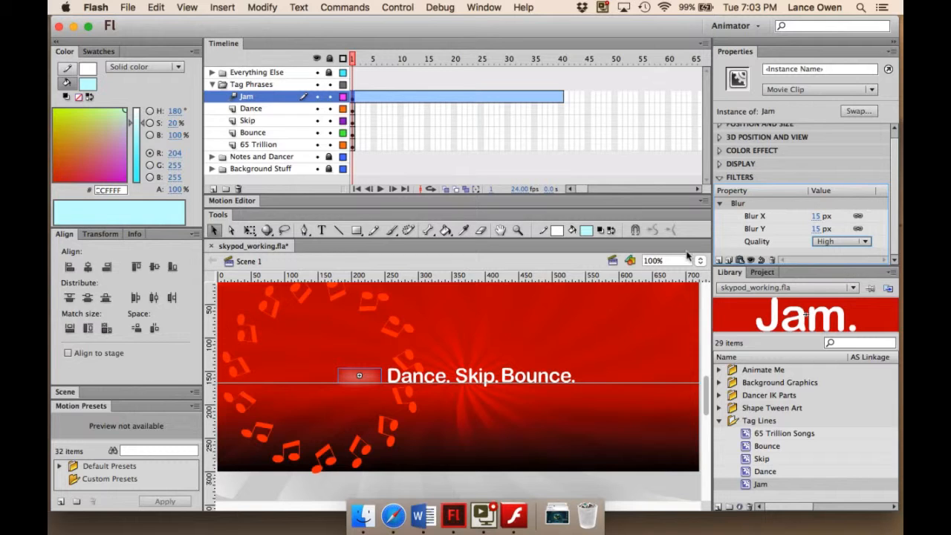
pyautogui.click(719, 178)
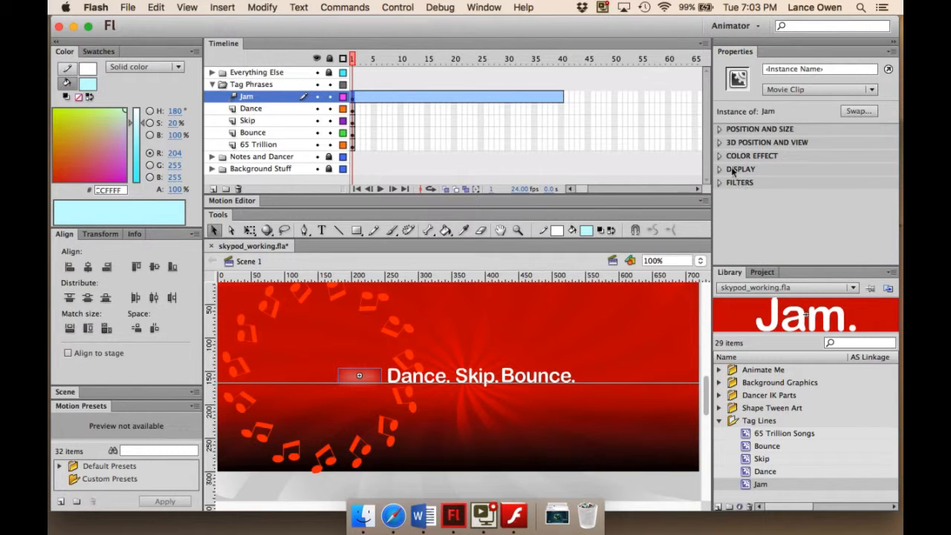
# - Apply an Alpha color effect to the Jam instance at frame 1 and set its alpha to 0%
pyautogui.click(718, 156)
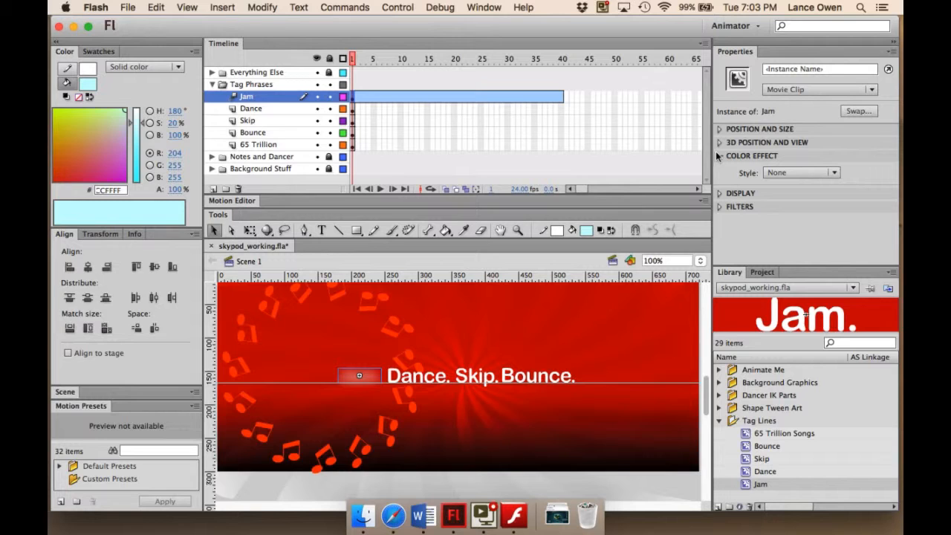
pyautogui.click(834, 172)
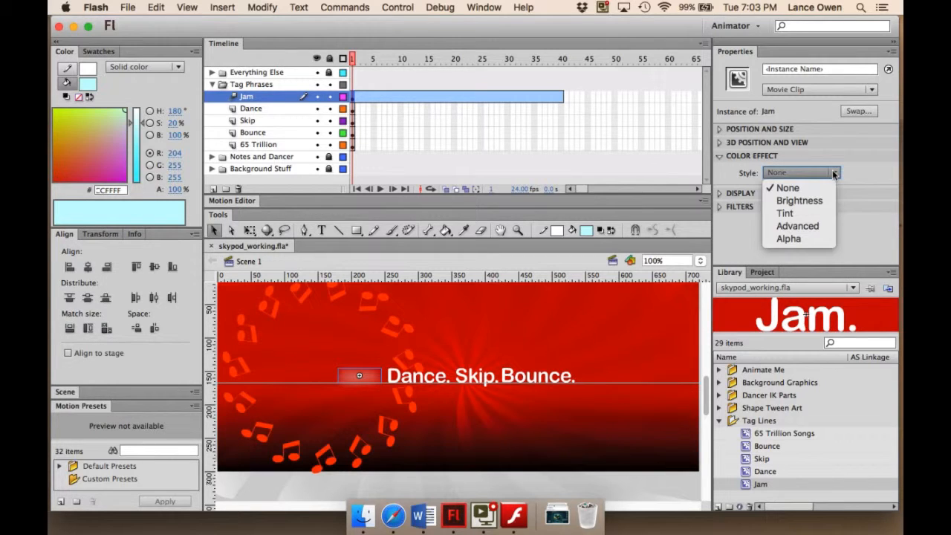
pyautogui.click(797, 239)
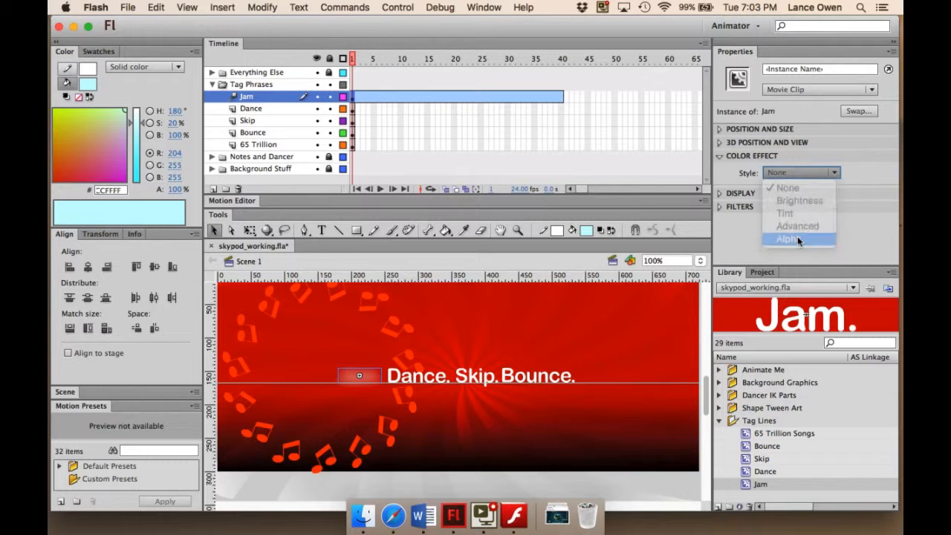
pyautogui.moveTo(766, 194); pyautogui.dragTo(838, 194)
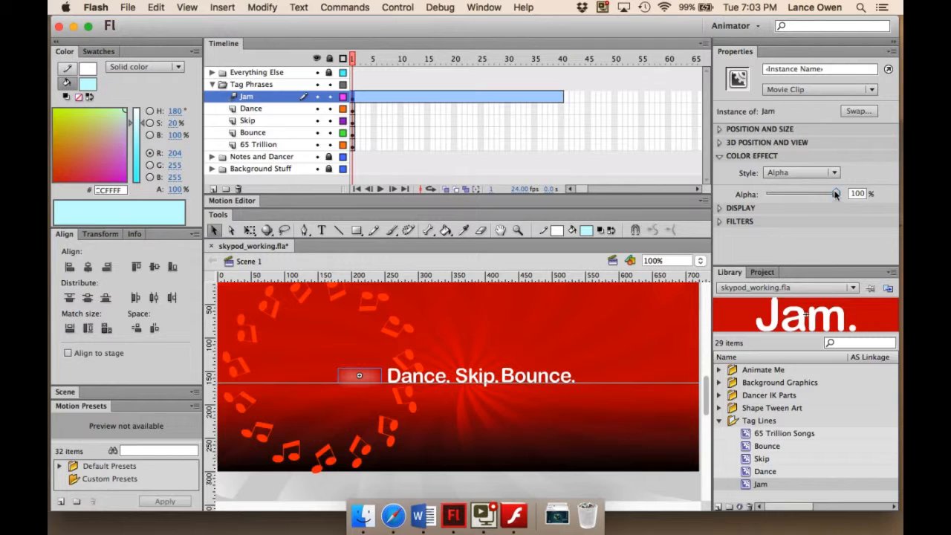
pyautogui.moveTo(836, 194); pyautogui.dragTo(761, 193)
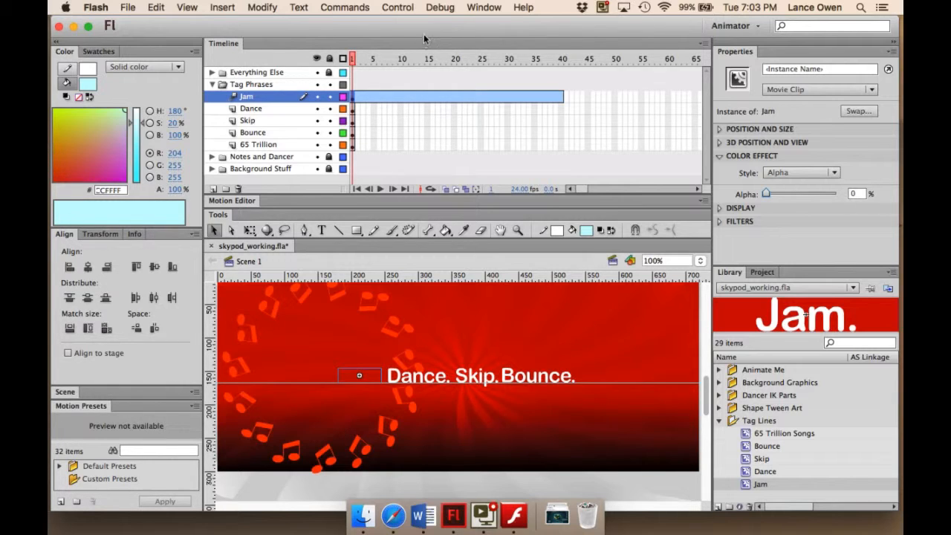
# - Set the Jam instance's alpha to 100% at frame 15 of its motion tween
pyautogui.click(352, 58)
pyautogui.moveTo(352, 58); pyautogui.dragTo(427, 57)
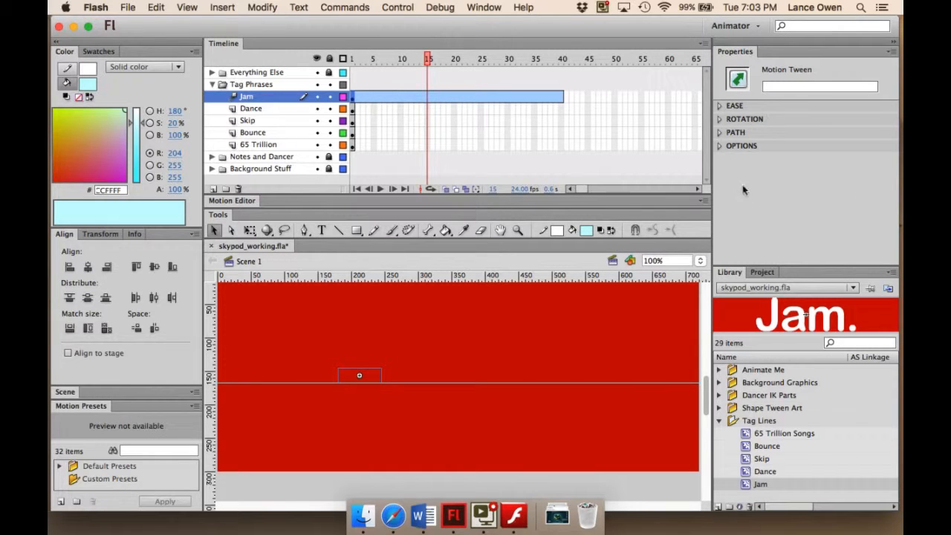
pyautogui.press('F6')
pyautogui.click(373, 376)
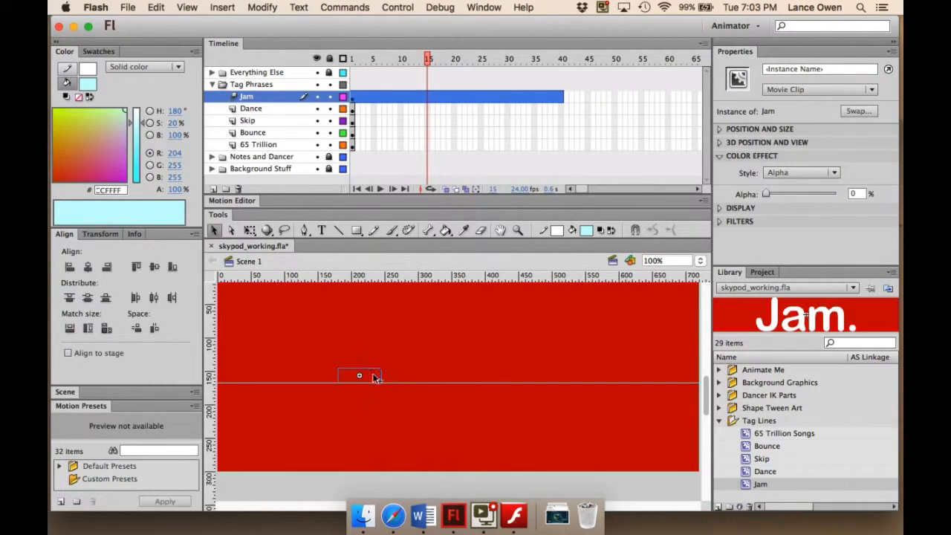
pyautogui.moveTo(765, 194); pyautogui.dragTo(851, 194)
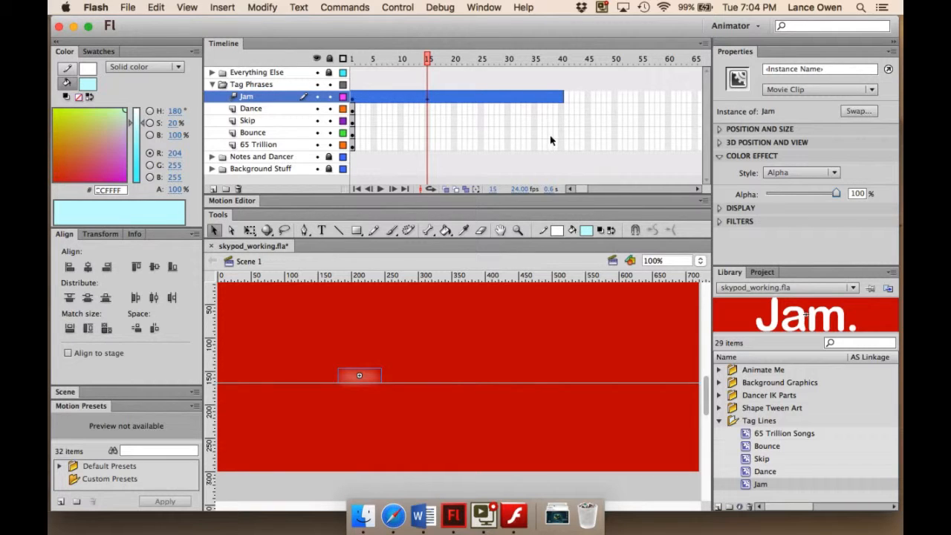
# - Set the Jam instance's Blur X and Blur Y to 0 px at frame 40, and preview the animation
pyautogui.click(442, 58)
pyautogui.moveTo(442, 58); pyautogui.dragTo(562, 69)
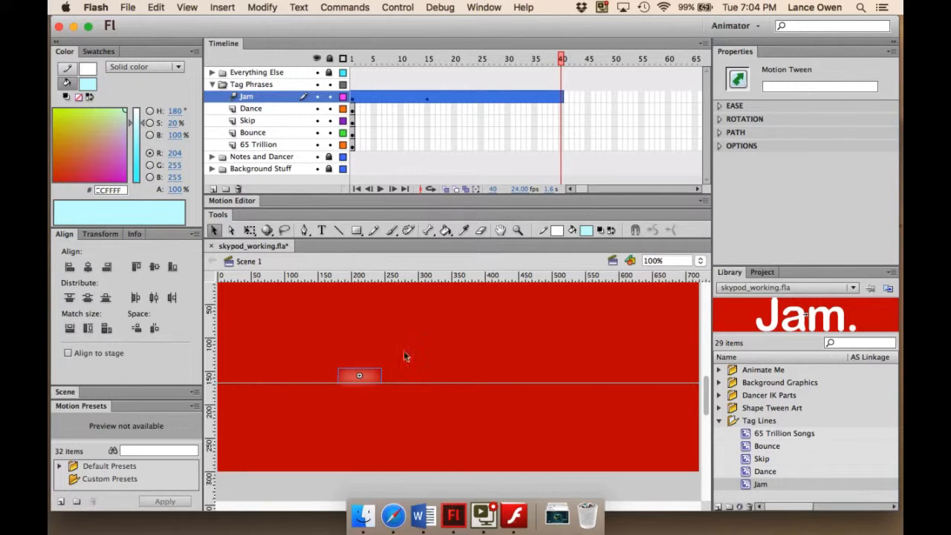
pyautogui.click(367, 375)
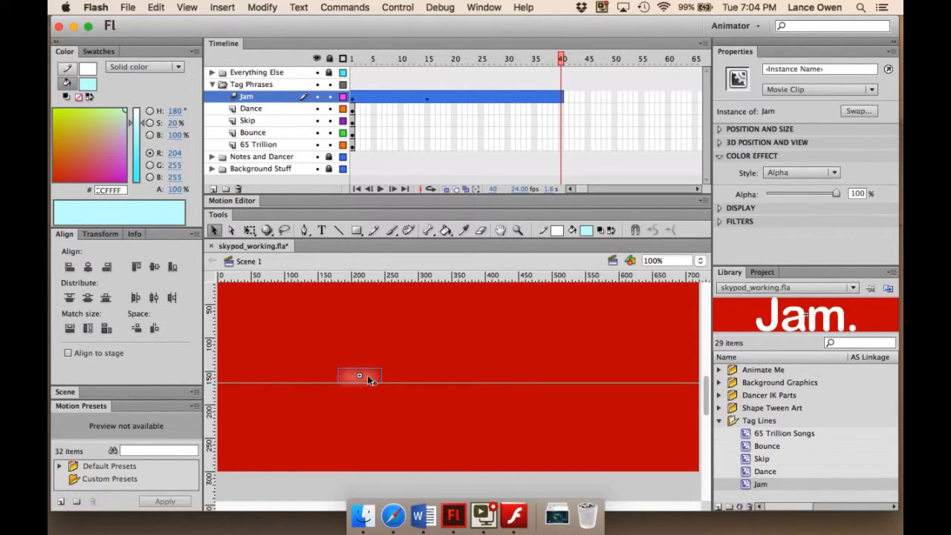
pyautogui.click(718, 156)
pyautogui.click(716, 180)
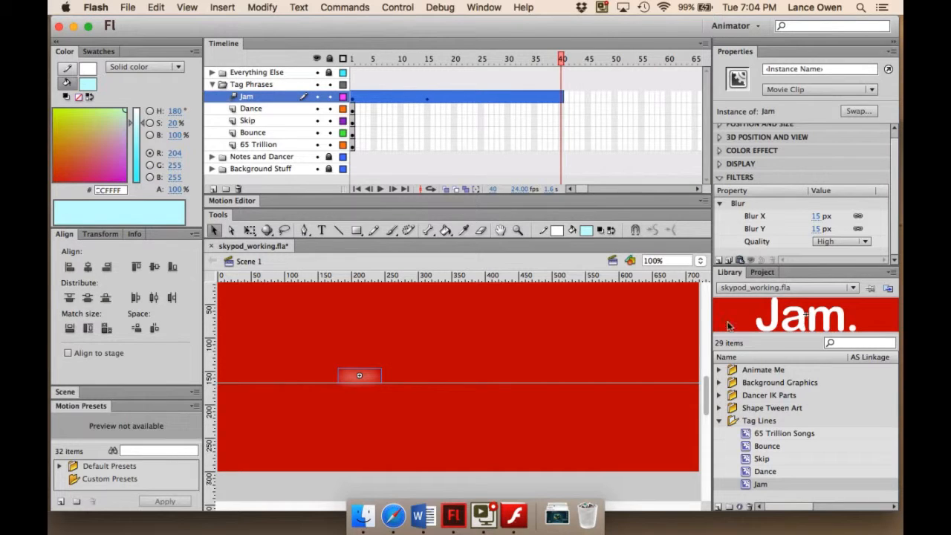
pyautogui.click(815, 215)
pyautogui.write('0')
pyautogui.click(815, 230)
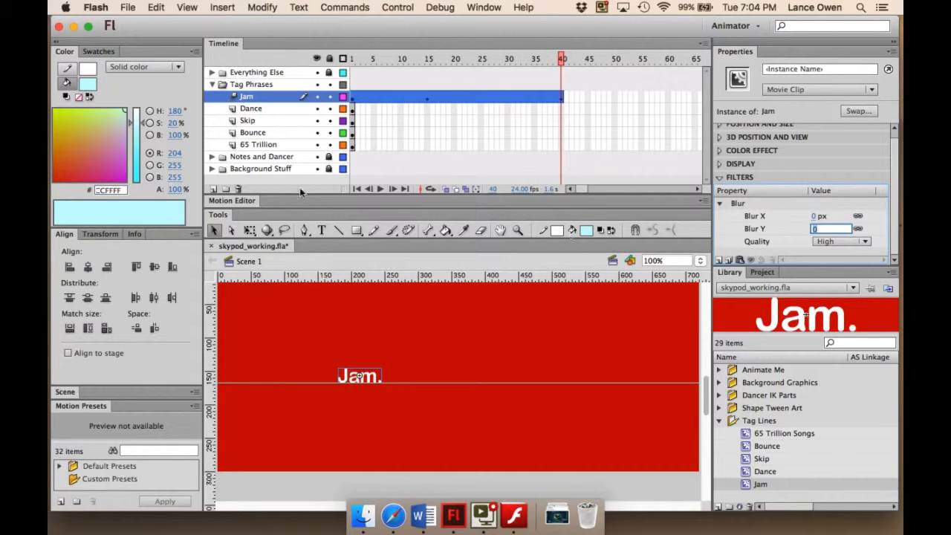
pyautogui.click(380, 188)
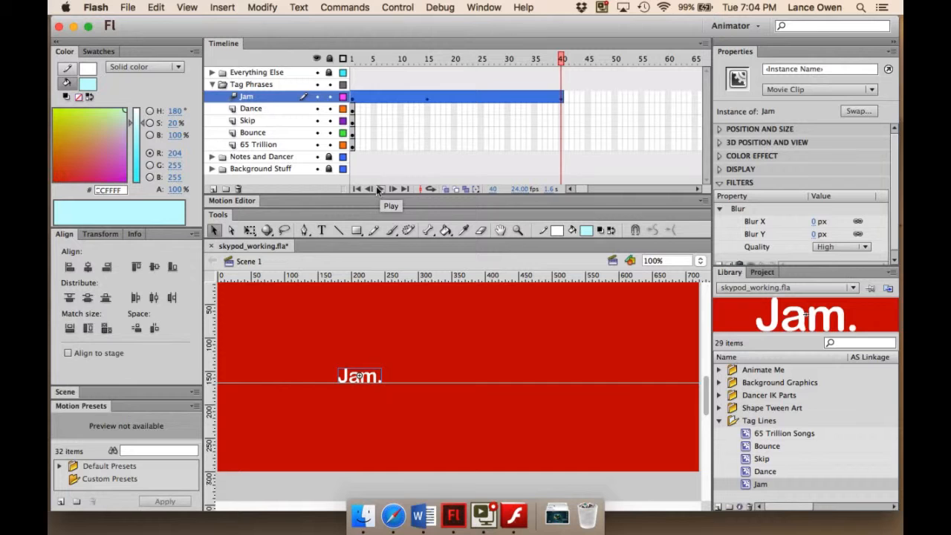
pyautogui.click(379, 188)
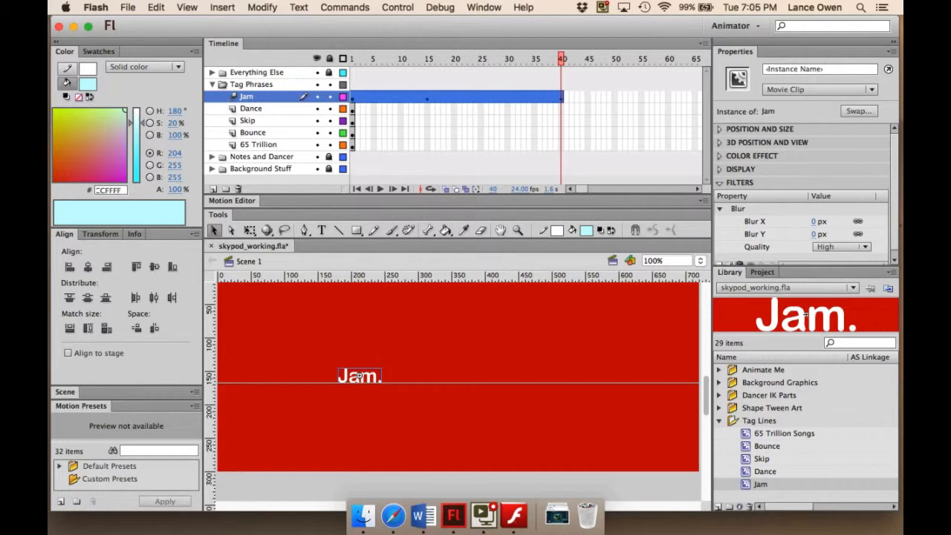
# - Copy the motion of the Jam tween and paste it onto frame 1 of the Dance layer
pyautogui.click(407, 98)
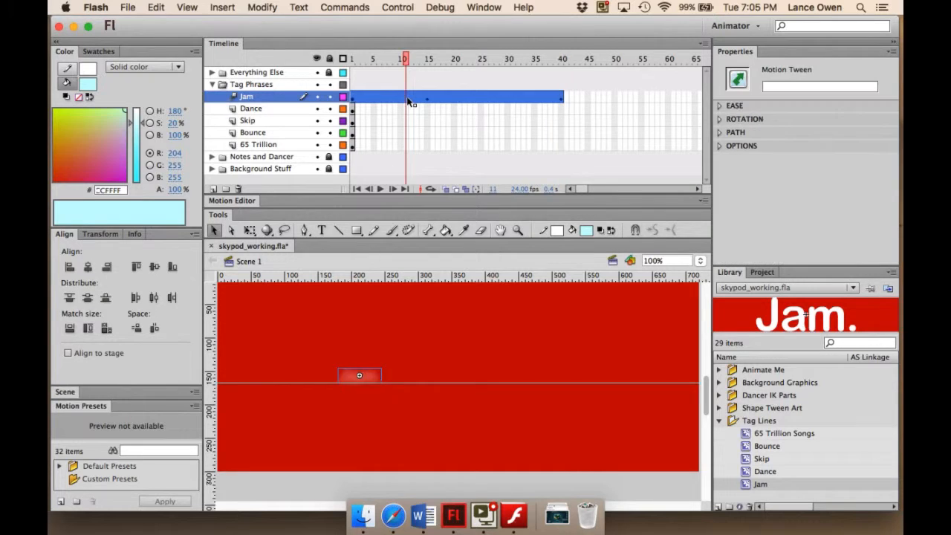
pyautogui.rightClick(408, 98)
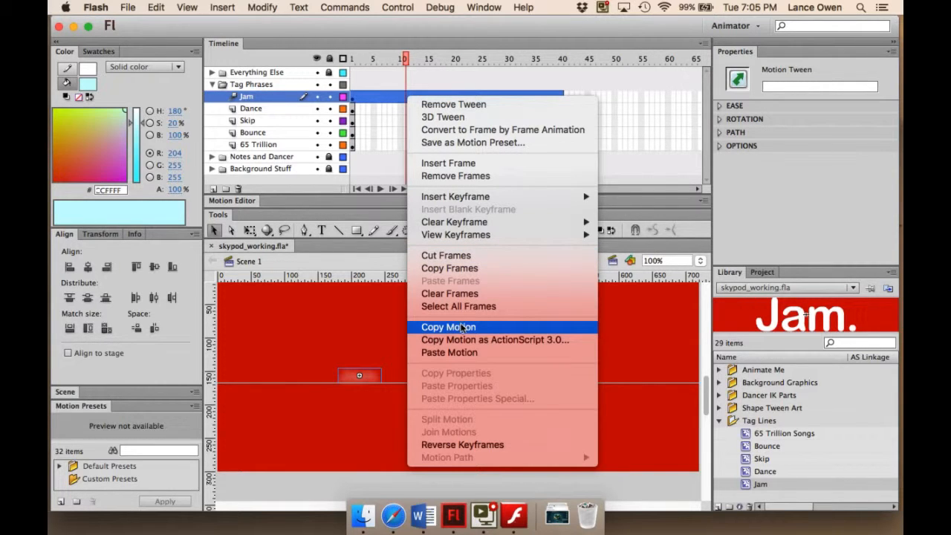
pyautogui.click(463, 328)
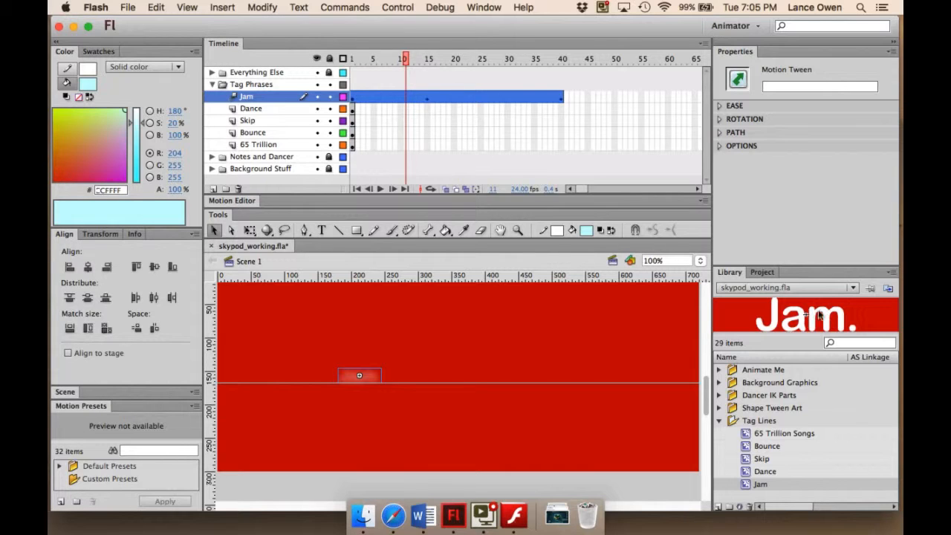
pyautogui.click(353, 109)
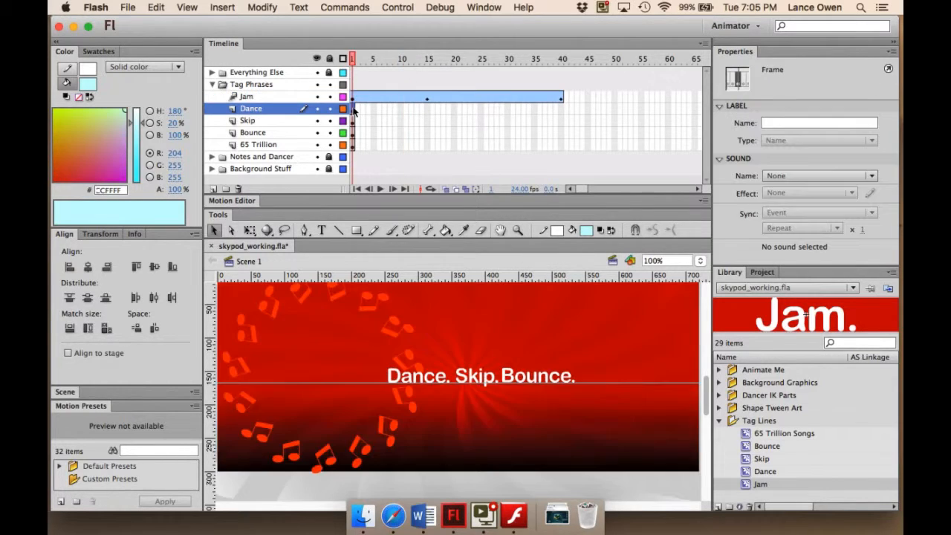
pyautogui.rightClick(353, 109)
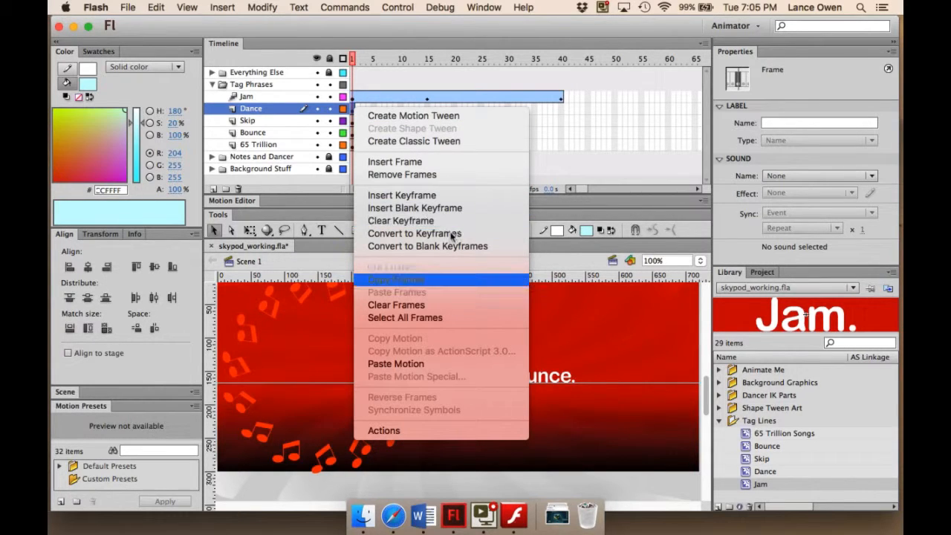
pyautogui.click(396, 363)
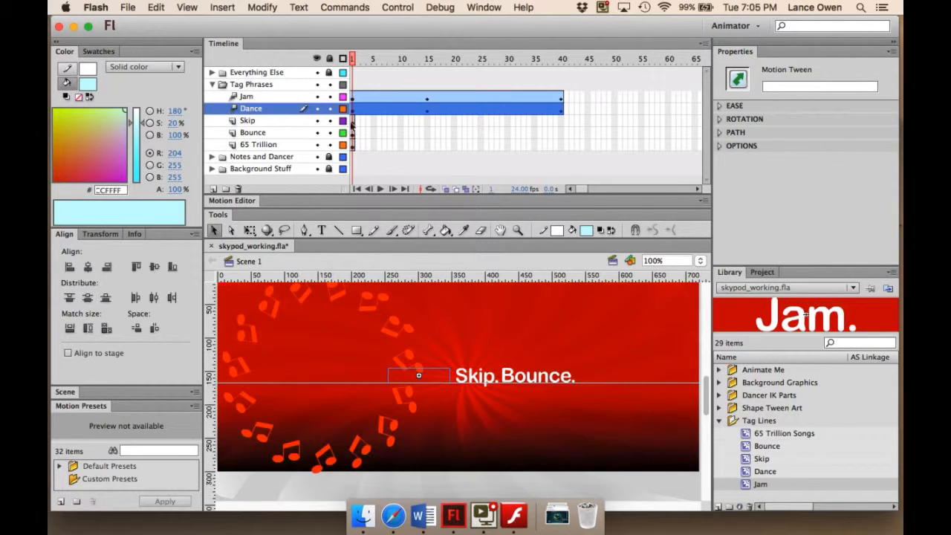
# - Paste the copied Jam motion onto frame 1 of the Skip layer and play the timeline
pyautogui.rightClick(353, 121)
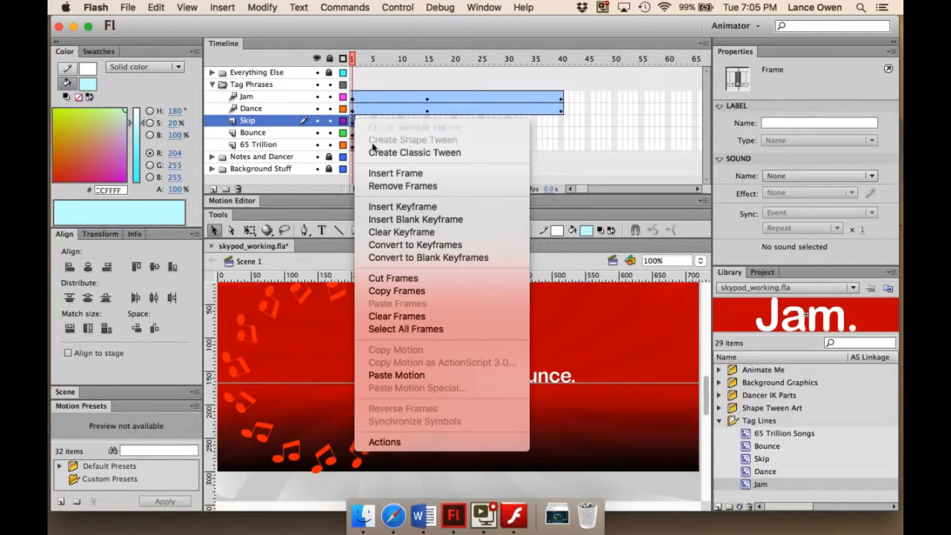
pyautogui.click(416, 373)
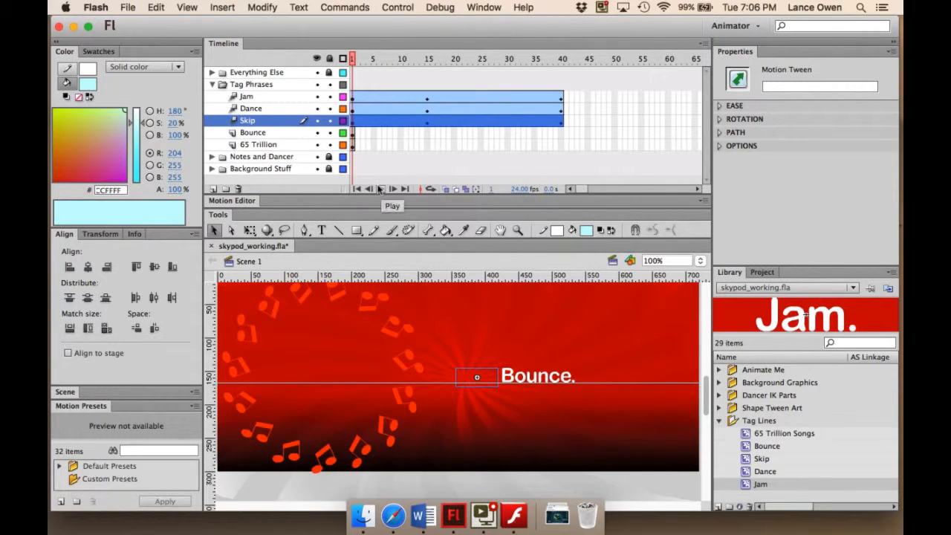
pyautogui.click(379, 190)
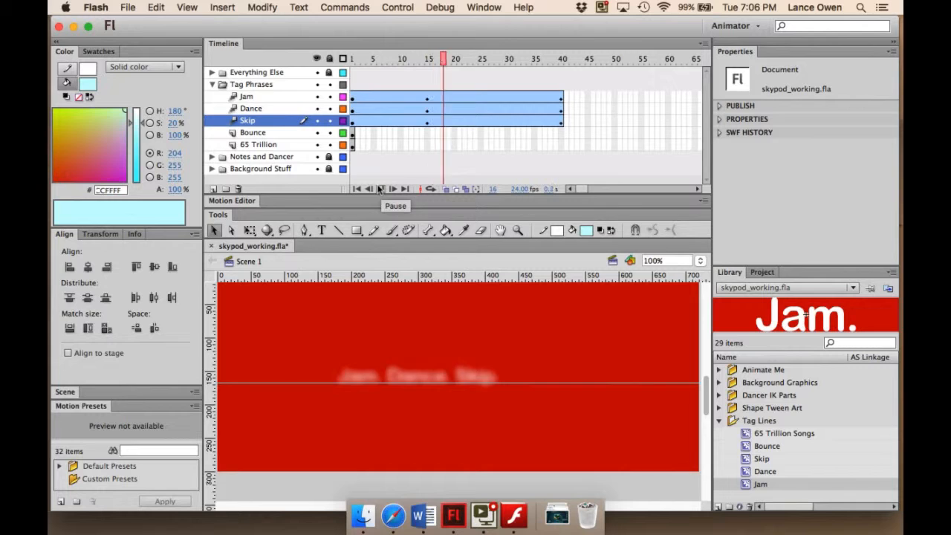